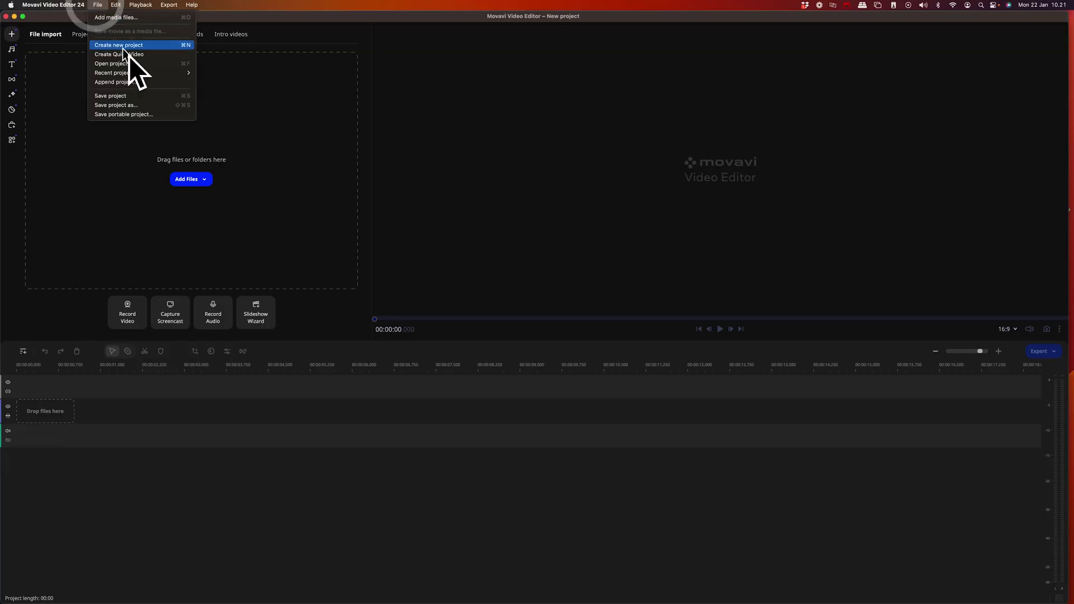
- Name the project 'Frendesborg Castle Morning Fall' and save it in the Projects folder
type("Frendesborg Castle Morning Fall")
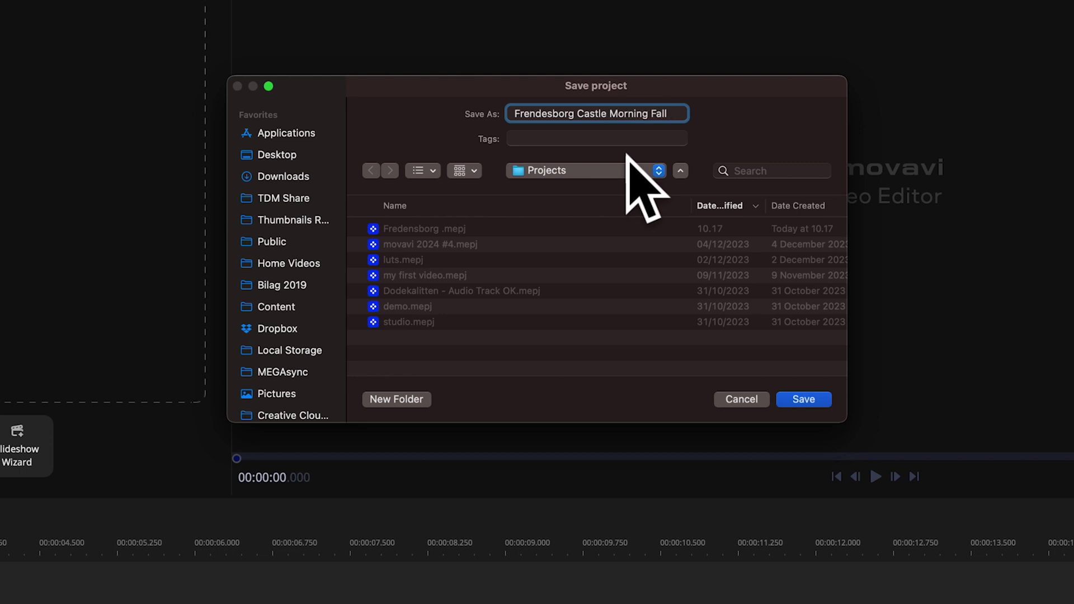
left_click(803, 399)
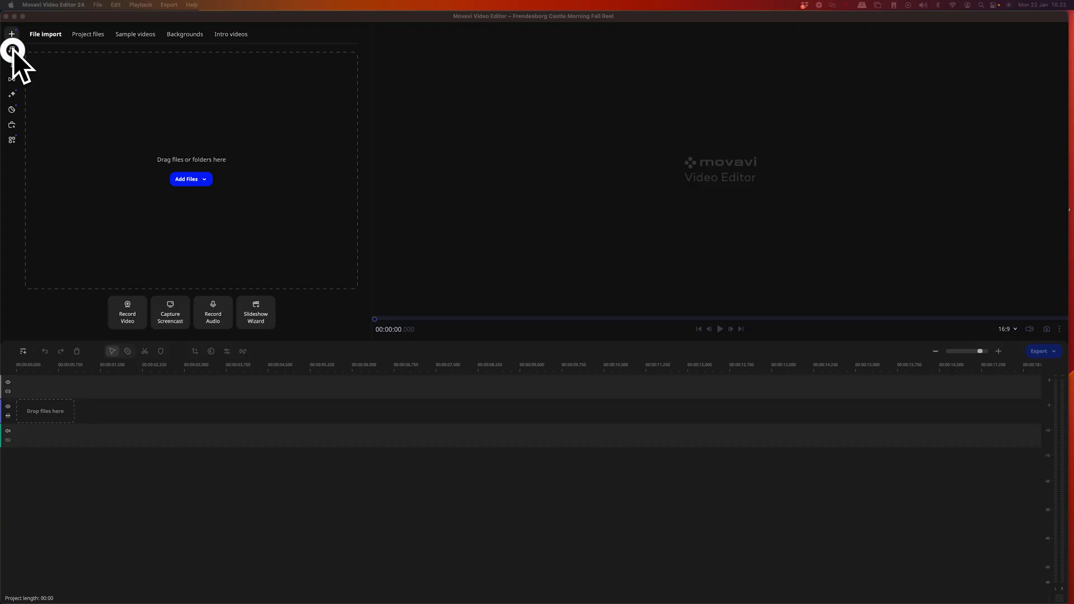
left_click(14, 49)
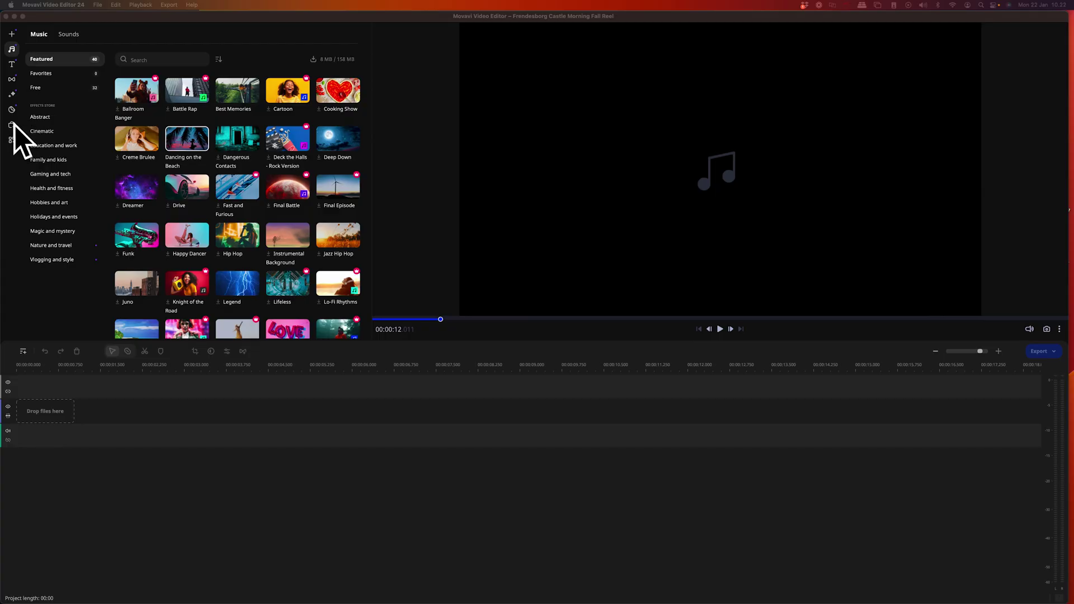
left_click(8, 132)
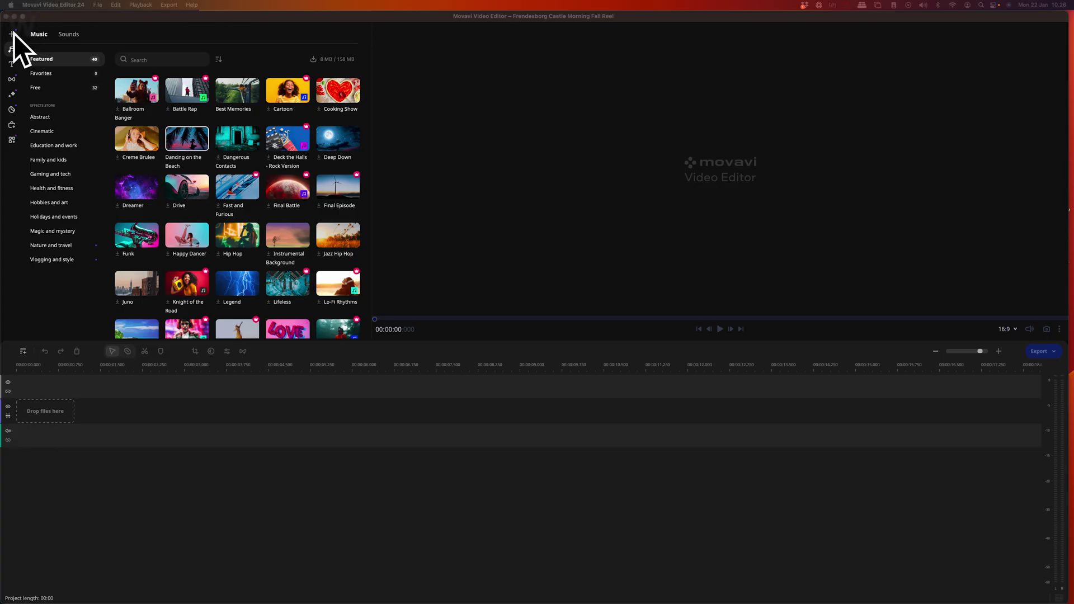
left_click(13, 34)
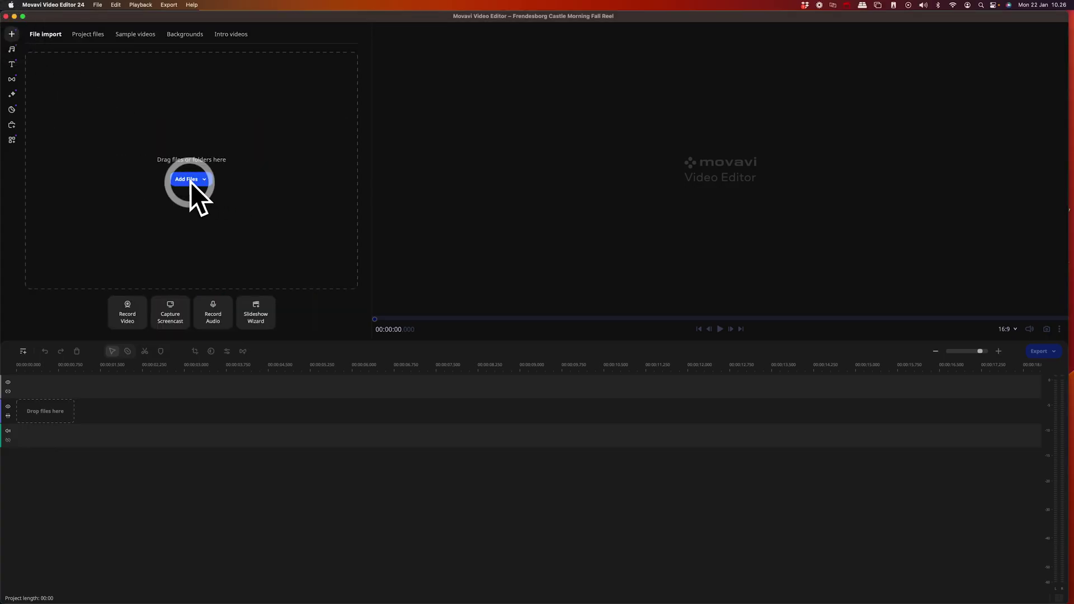
- Import the Music and Video clips folders from Finder into Movavi
key("super+Tab")
left_click(457, 225)
left_click(464, 251, "super")
left_click_drag(465, 250, 133, 173)
- Place all imported drone clips and the Titans.mp3 track onto the timeline
left_click(243, 223)
left_click_drag(341, 249, 49, 407)
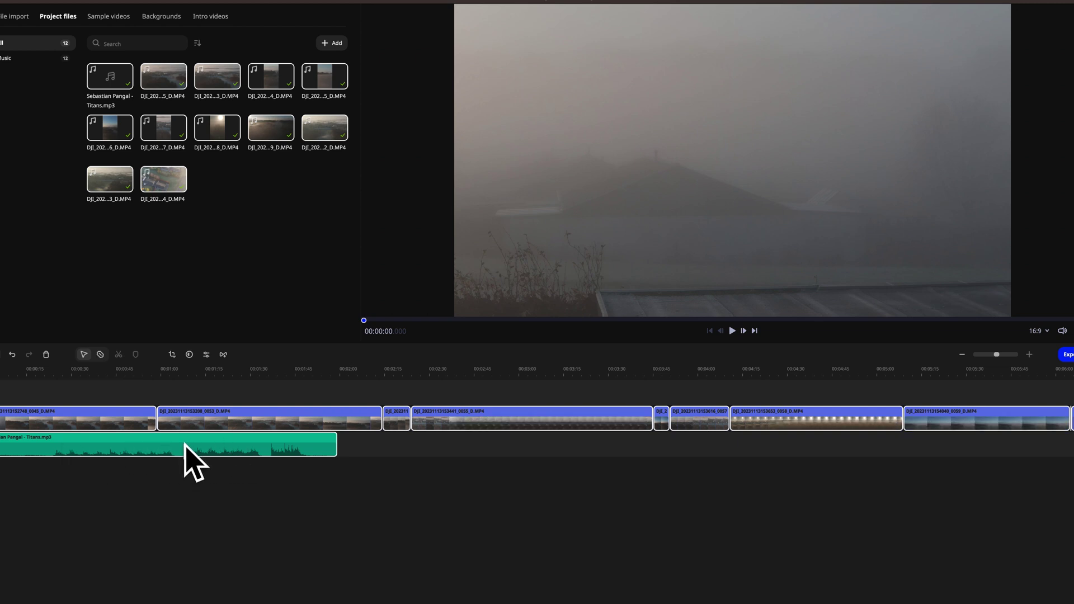
scroll(193, 459, "down", 2)
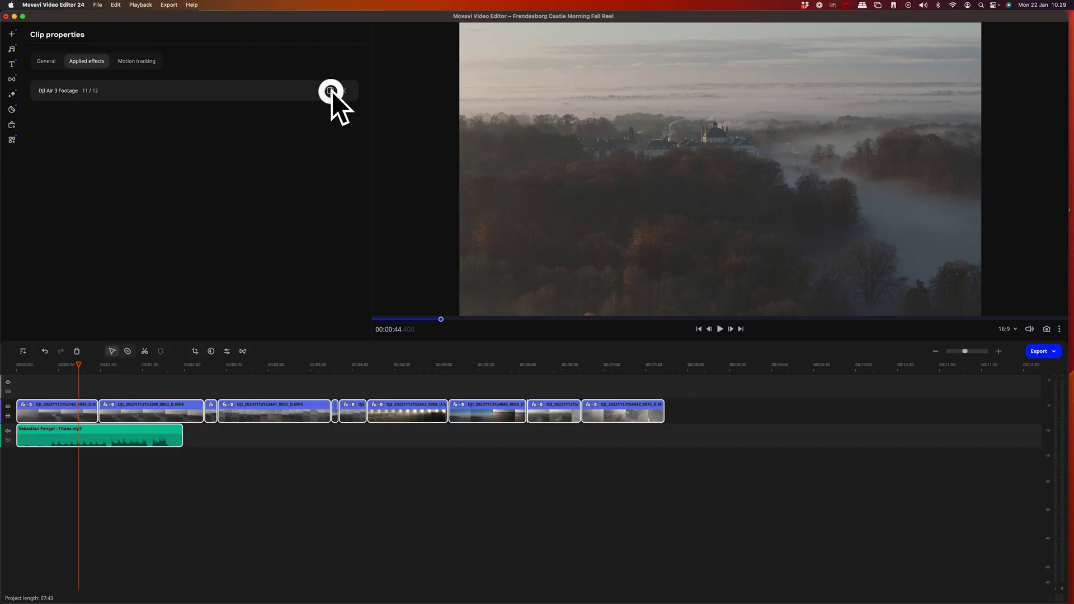
- Show the aspect ratio presets list, currently set to YouTube 16:9
left_click(330, 91)
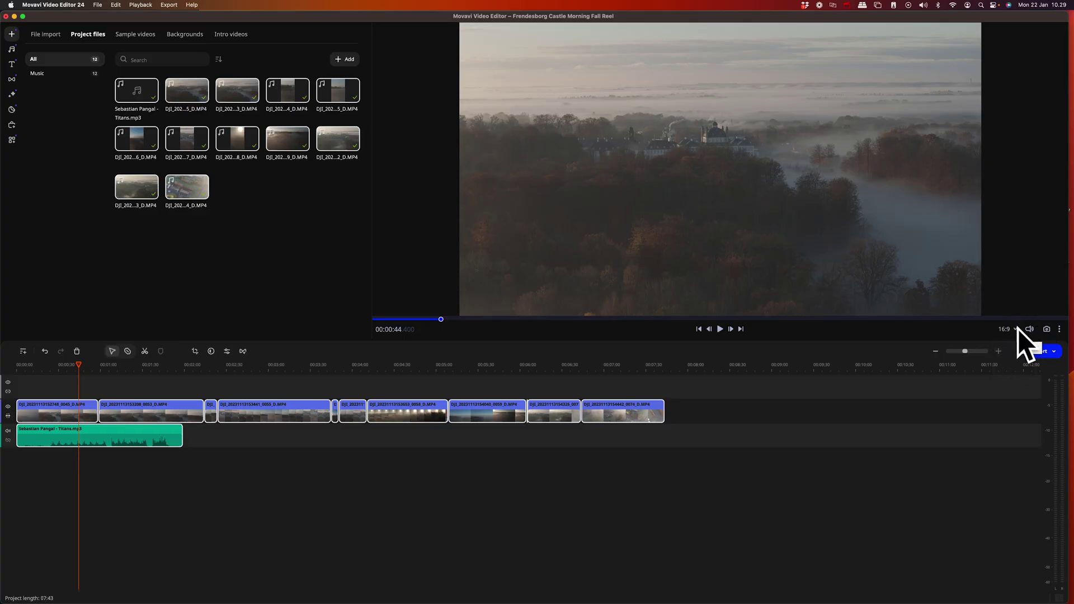
left_click(1016, 329)
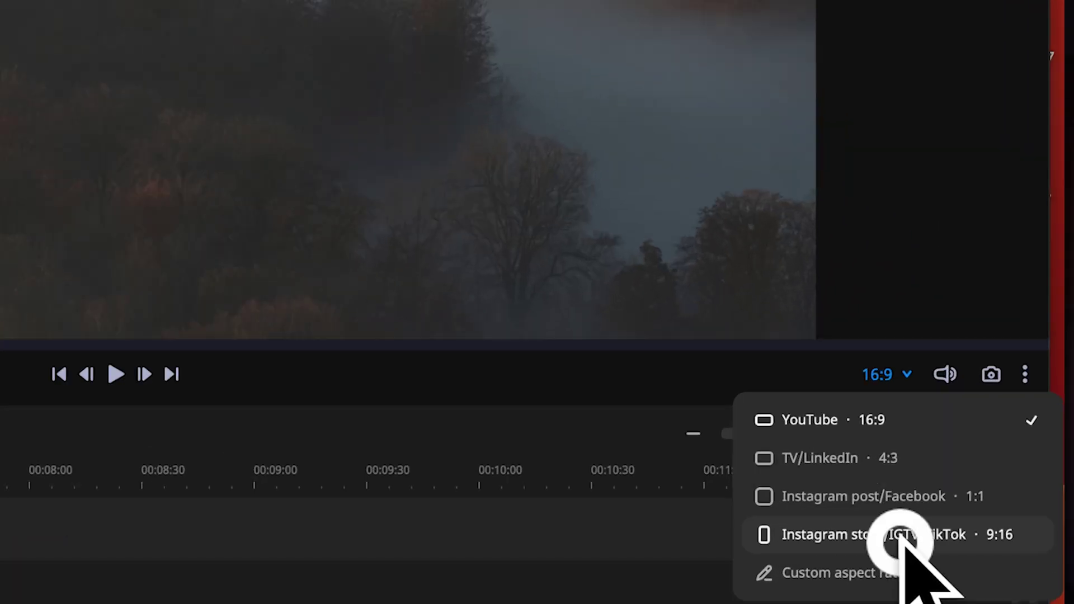
- Set the frame to Instagram story/IGTV/TikTok 9:16 and toggle High-resolution preview
left_click(901, 538)
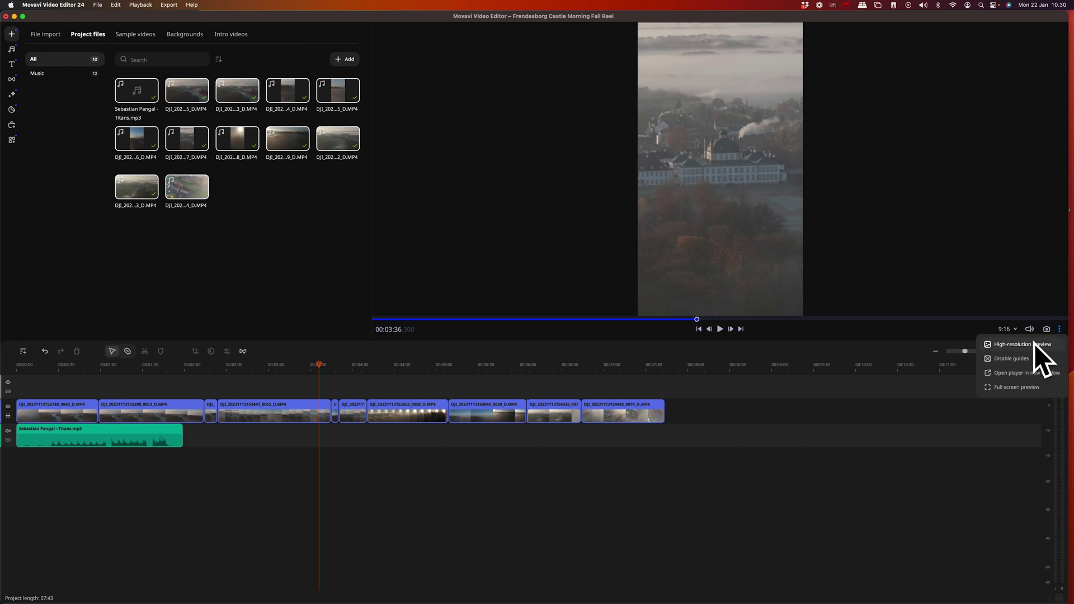
left_click(1035, 344)
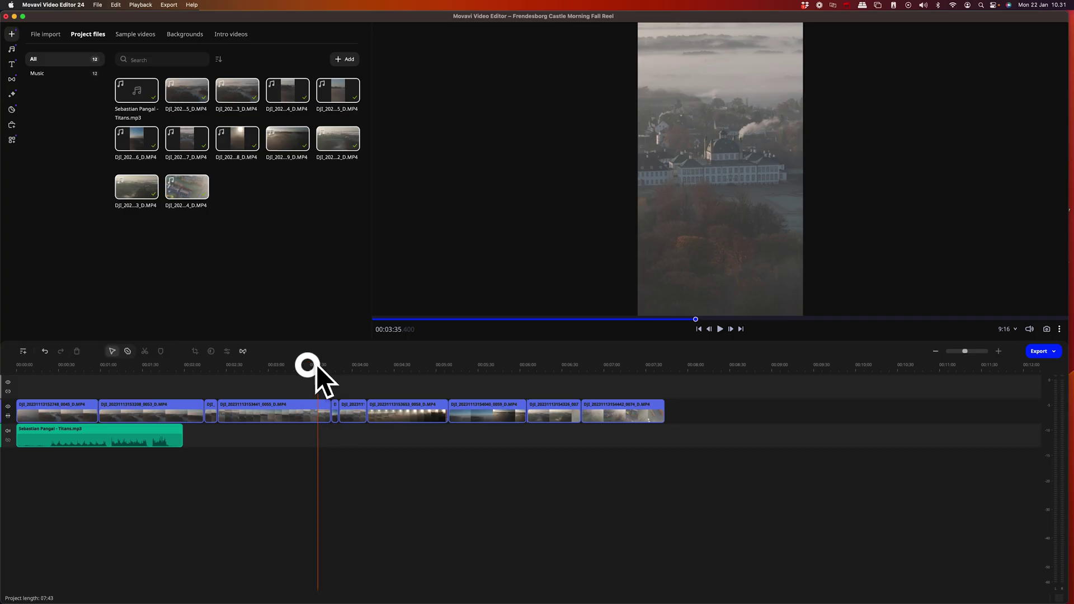
left_click_drag(317, 364, 77, 365)
left_click(81, 410)
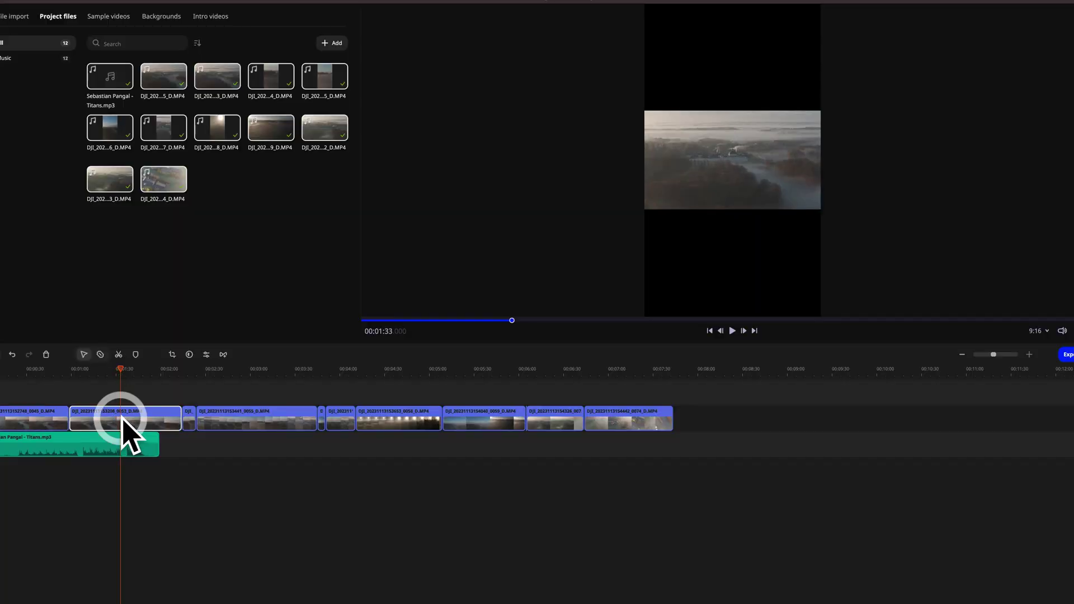
- Crop the first clip and two later clips to a centred vertical 9:16 frame
left_click(171, 354)
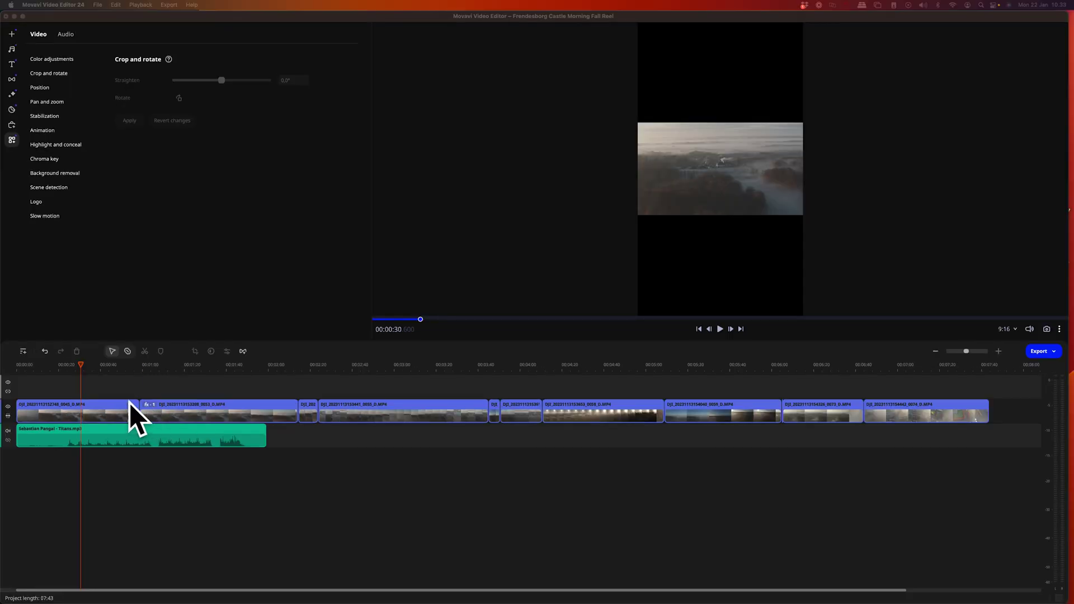
left_click(103, 408)
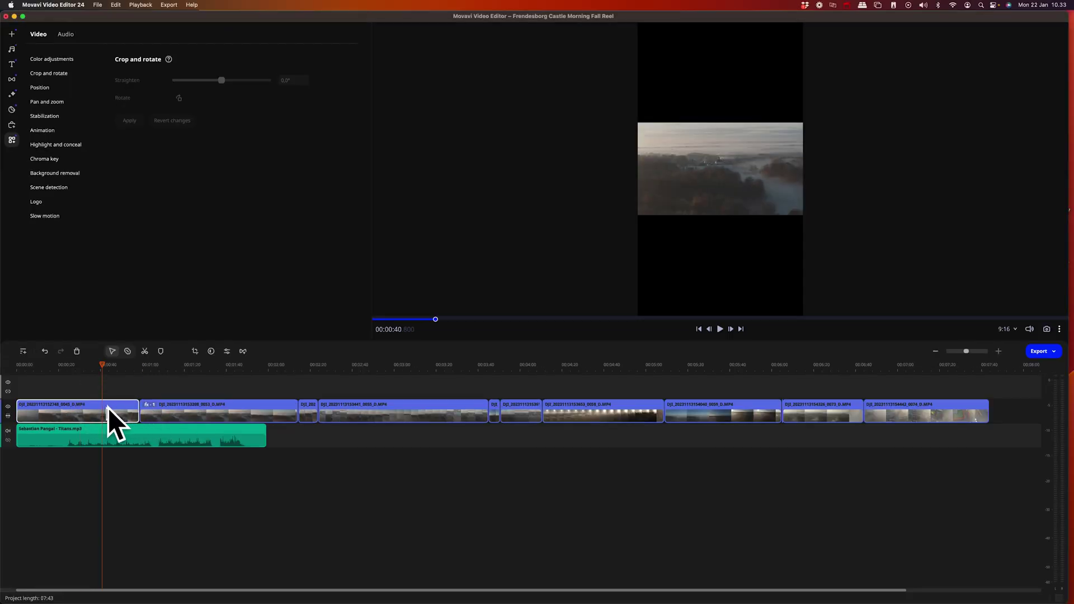
left_click(701, 411, "super")
left_click(804, 414, "super")
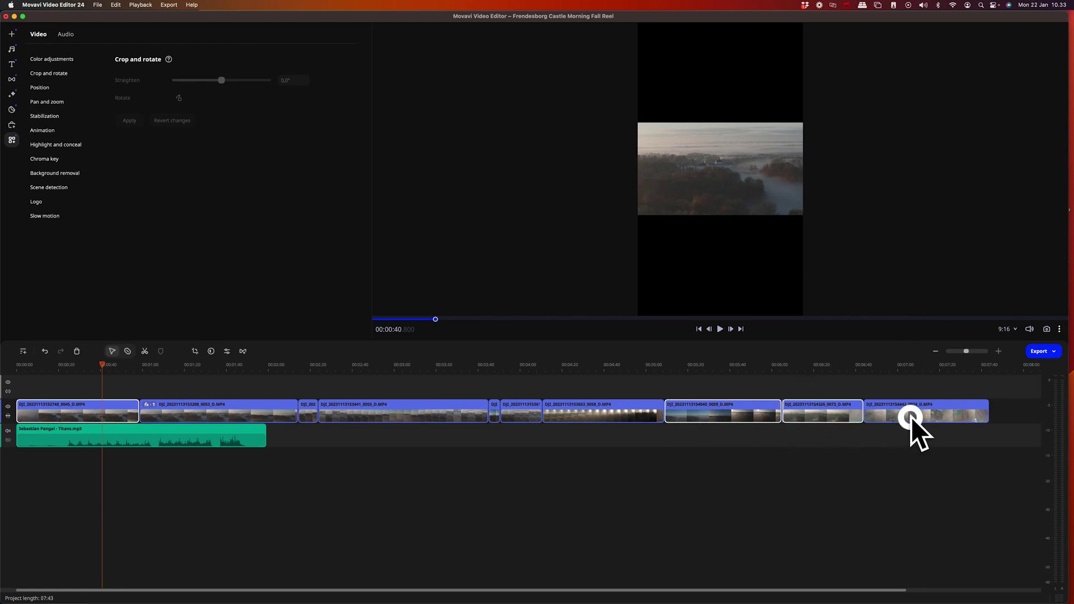
left_click(194, 351)
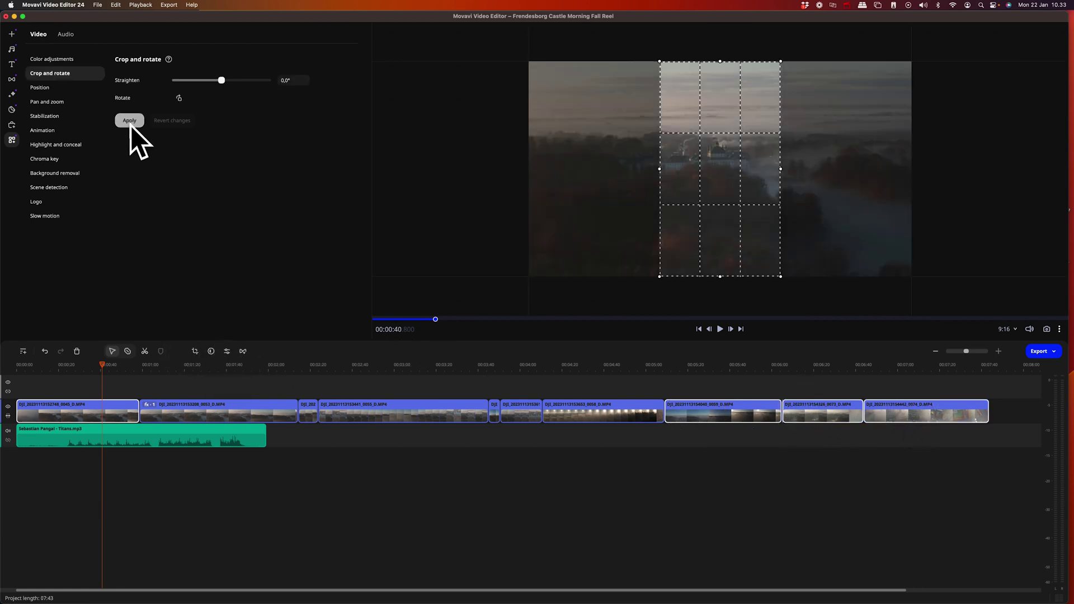
left_click(129, 122)
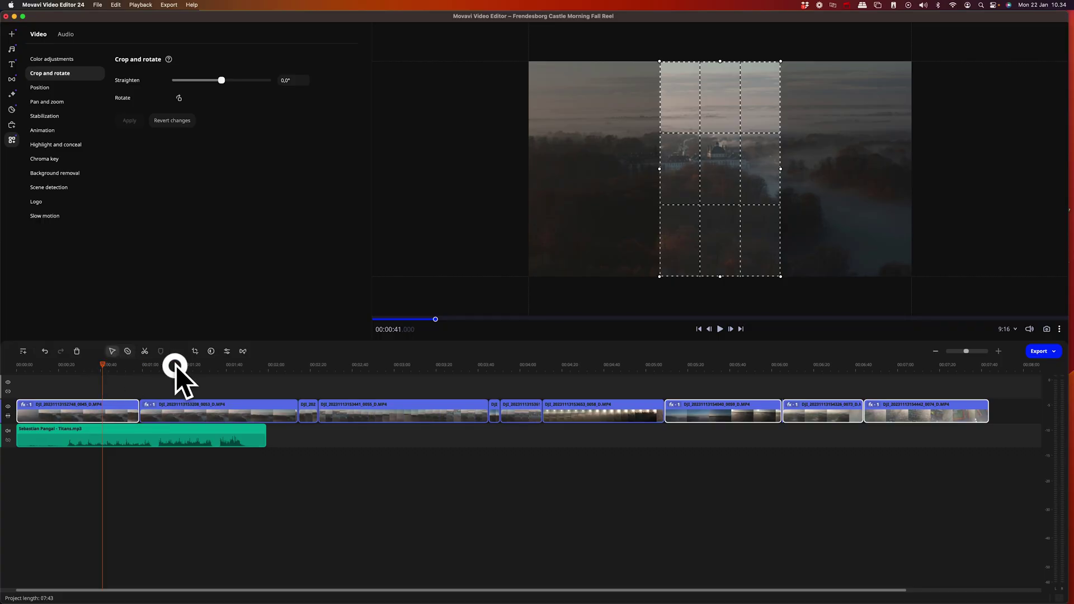
- Select the second clip and skim from about 00:01:13 to review the later clips
left_click(176, 365)
left_click(171, 407)
left_click_drag(172, 364, 762, 386)
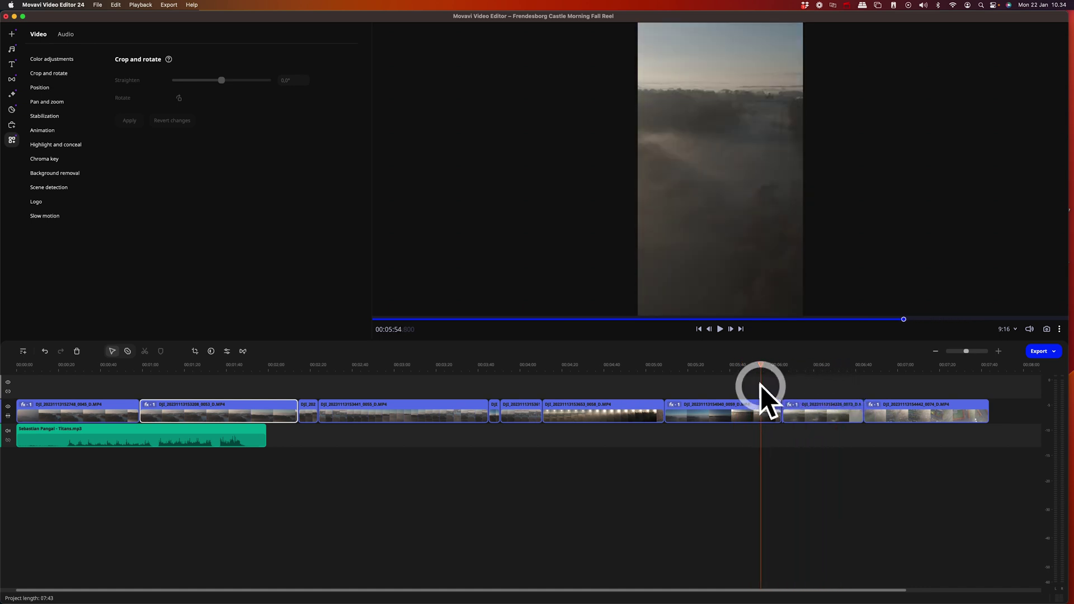
- Shift the 0059 clip's vertical crop frame further left in the shot
left_click(737, 413)
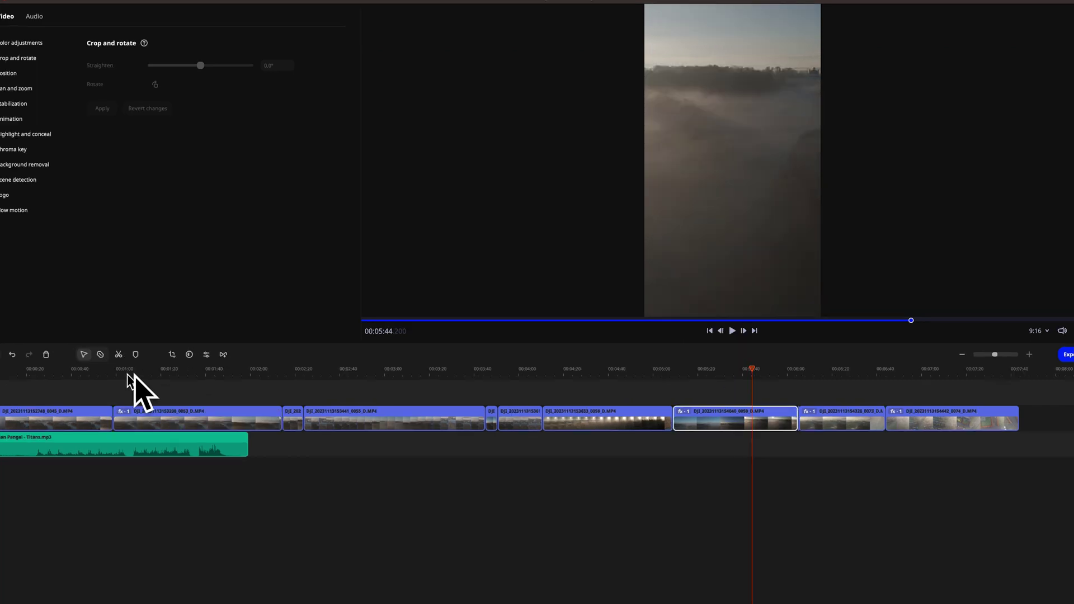
left_click(170, 354)
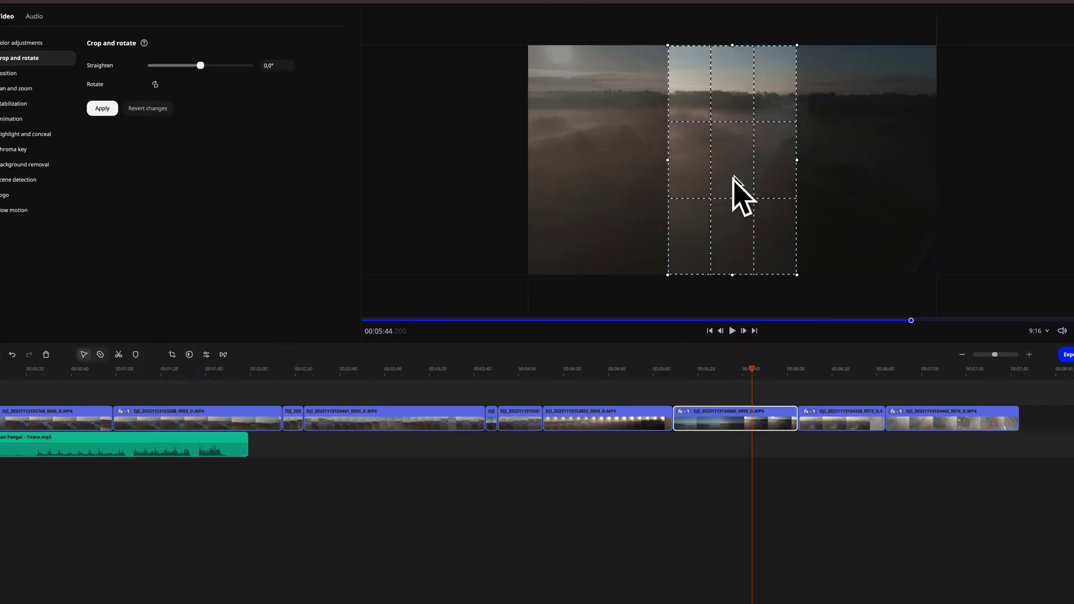
left_click_drag(763, 187, 710, 188)
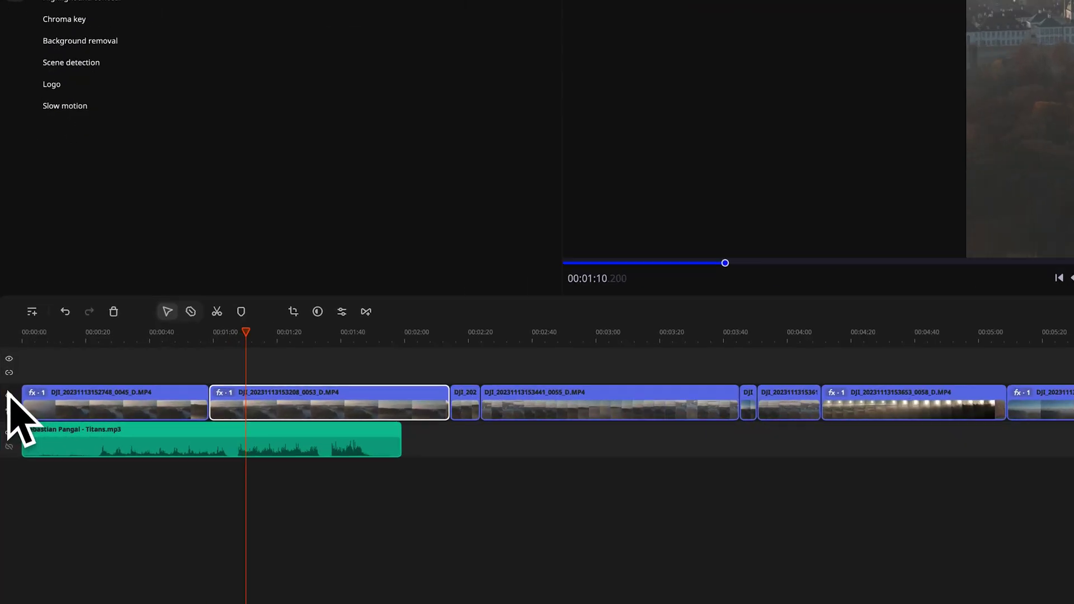
left_click(8, 406)
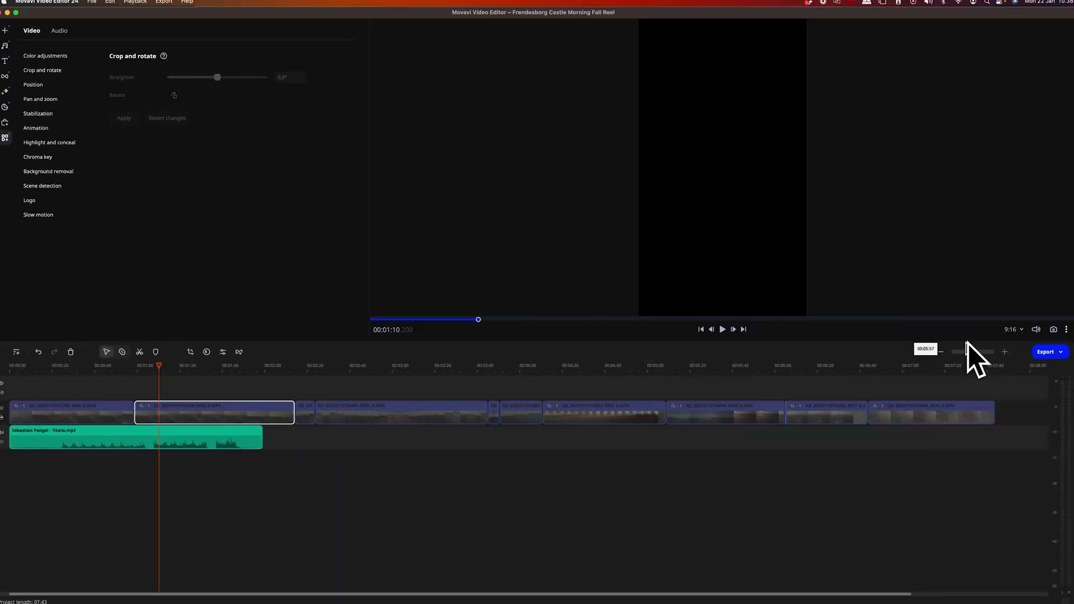
- Zoom the timeline in two steps for finer clip and ruler detail
left_click(971, 351)
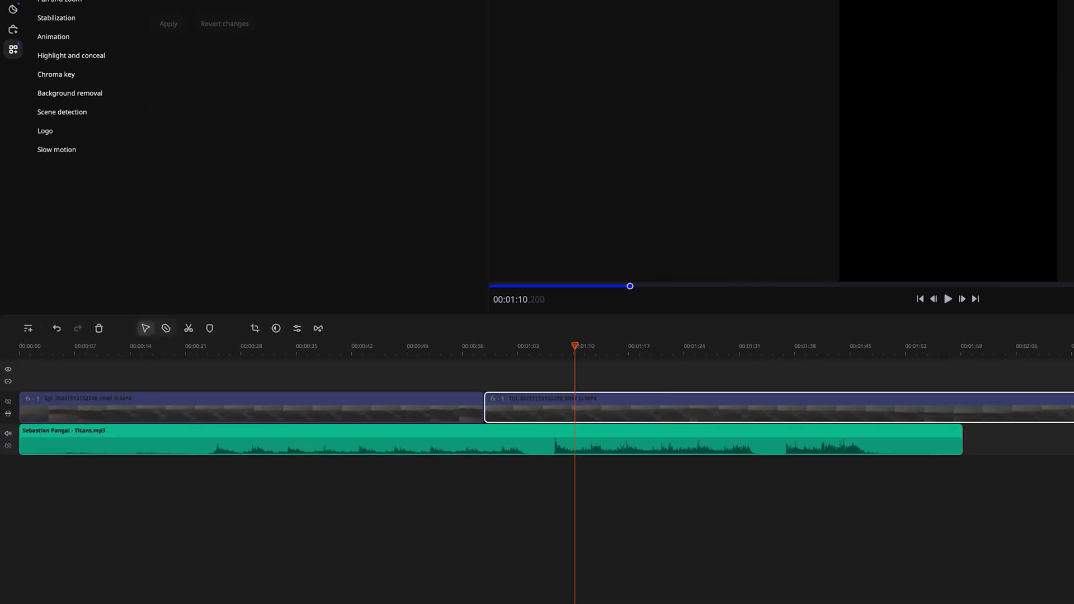
left_click(969, 351)
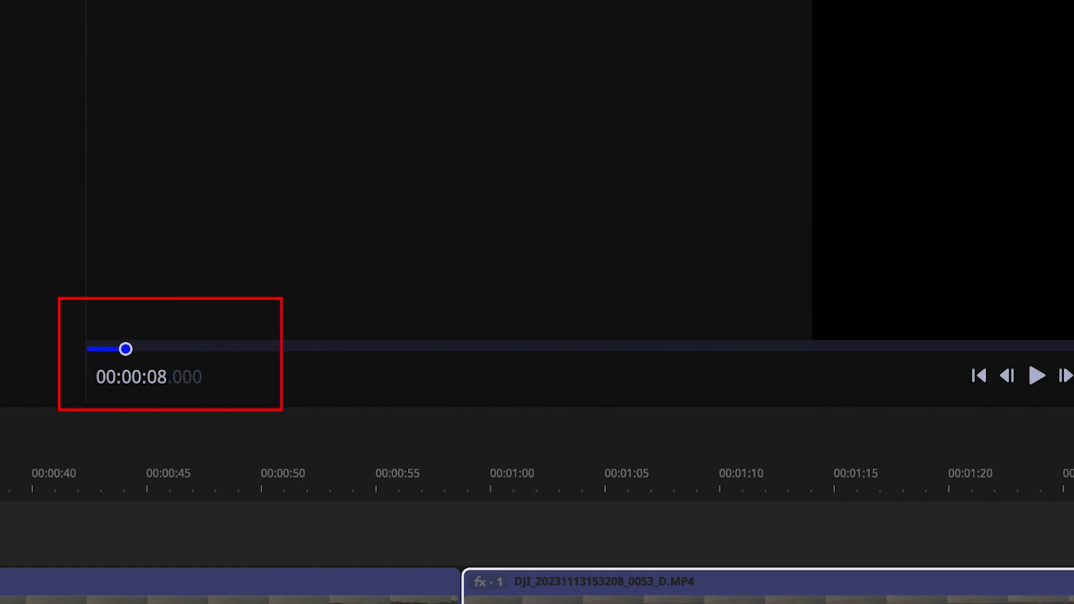
- Put the playhead at 00:01:35.900 on the ruler
left_click(840, 344)
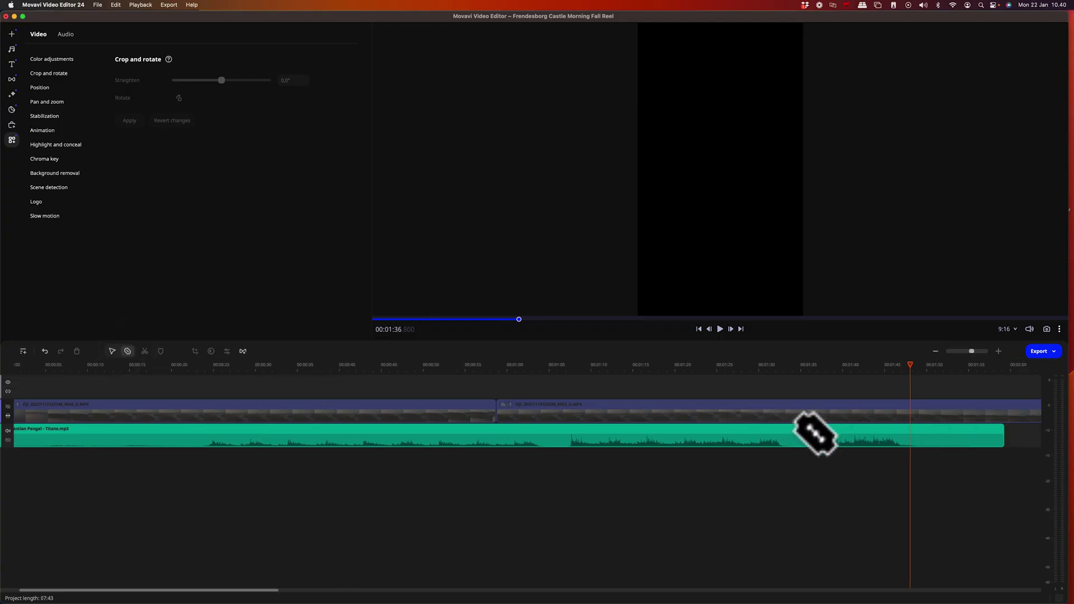
- Split the music at 1:48, cut both outer parts, and move the rest to 00:00:00
left_click(815, 434)
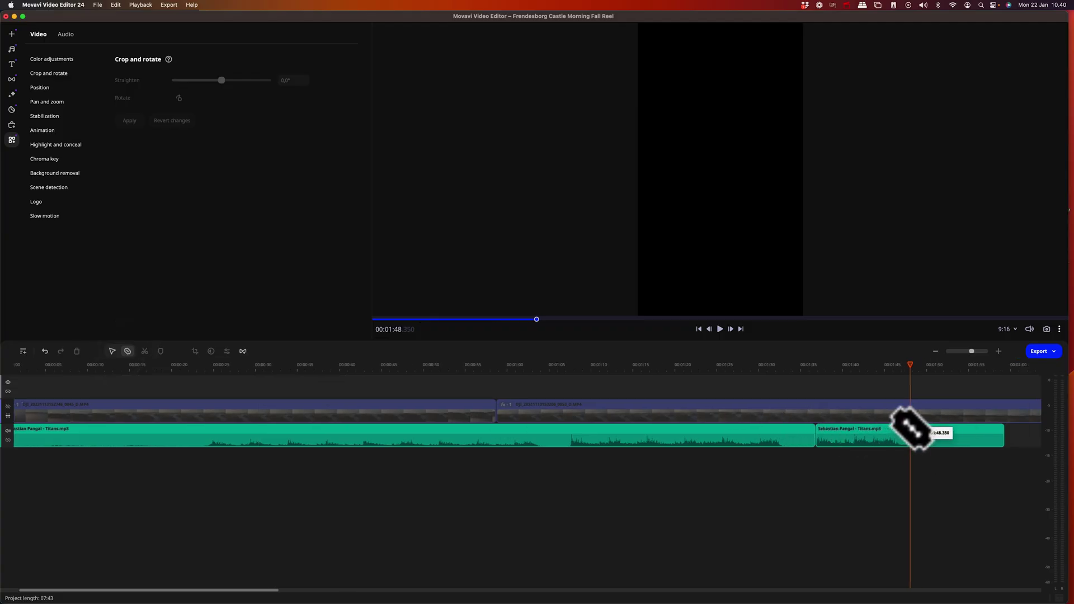
key("a")
left_click(928, 435)
key("super+x")
left_click(761, 430)
key("super+x")
left_click_drag(158, 442, 26, 427)
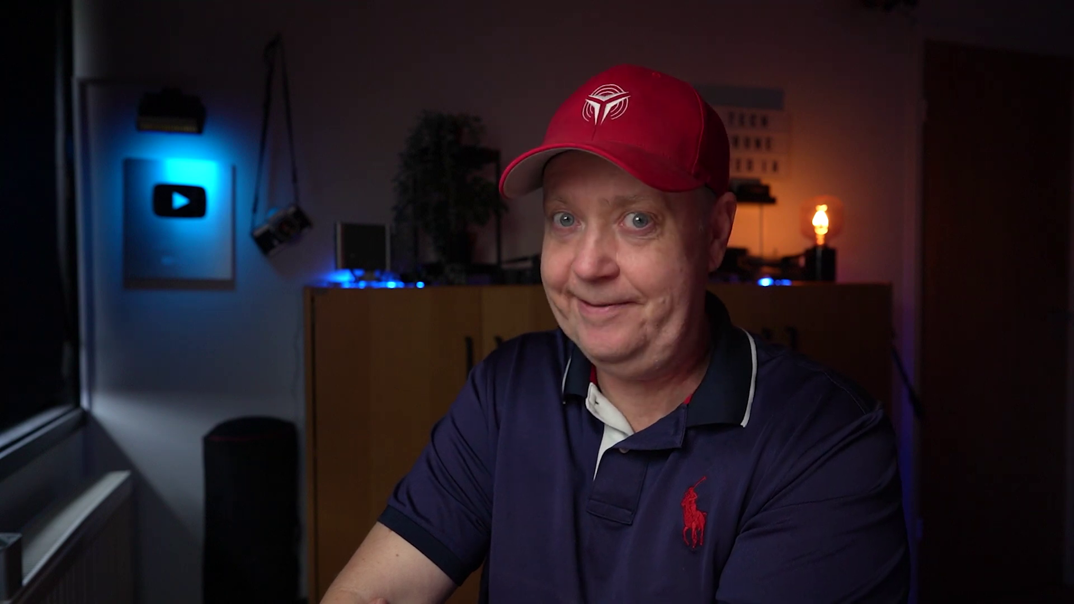
- Run Beat detection with Detect Audio Beats on the Titans.mp3 clip
left_click(404, 435)
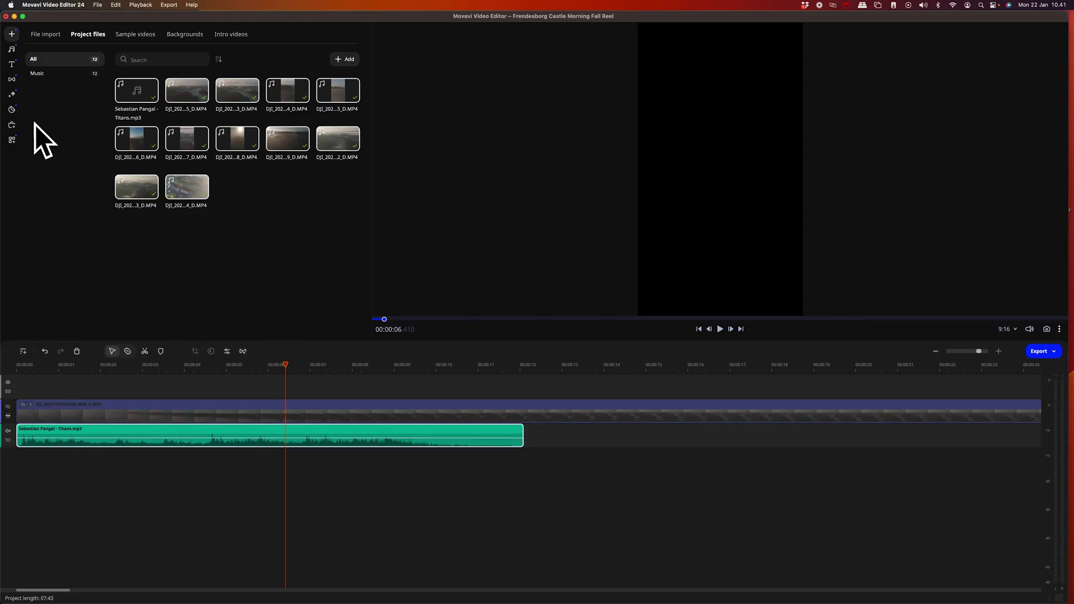
left_click(12, 140)
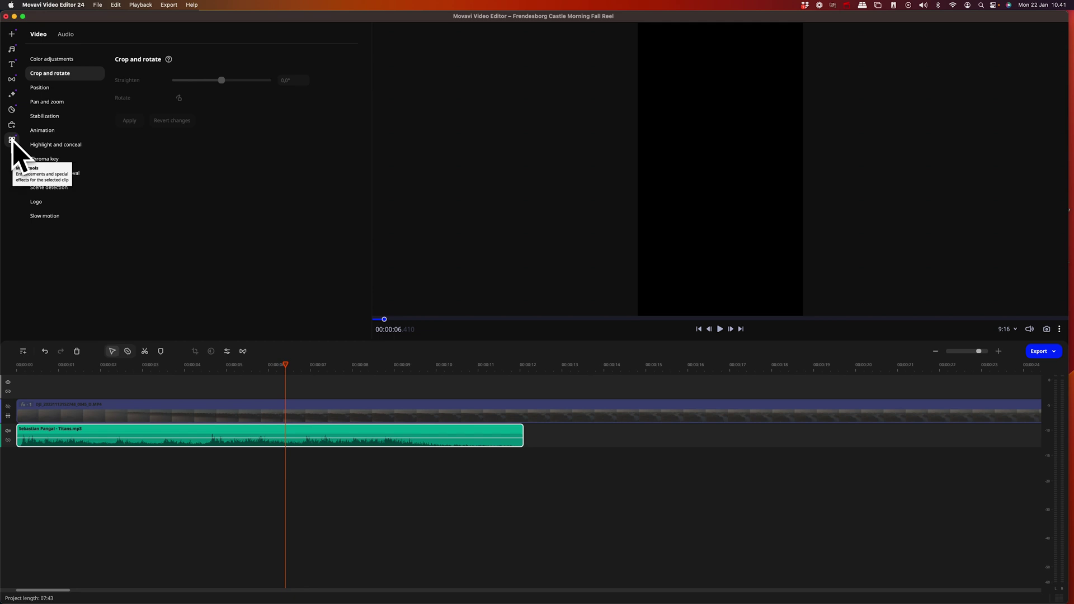
left_click(65, 34)
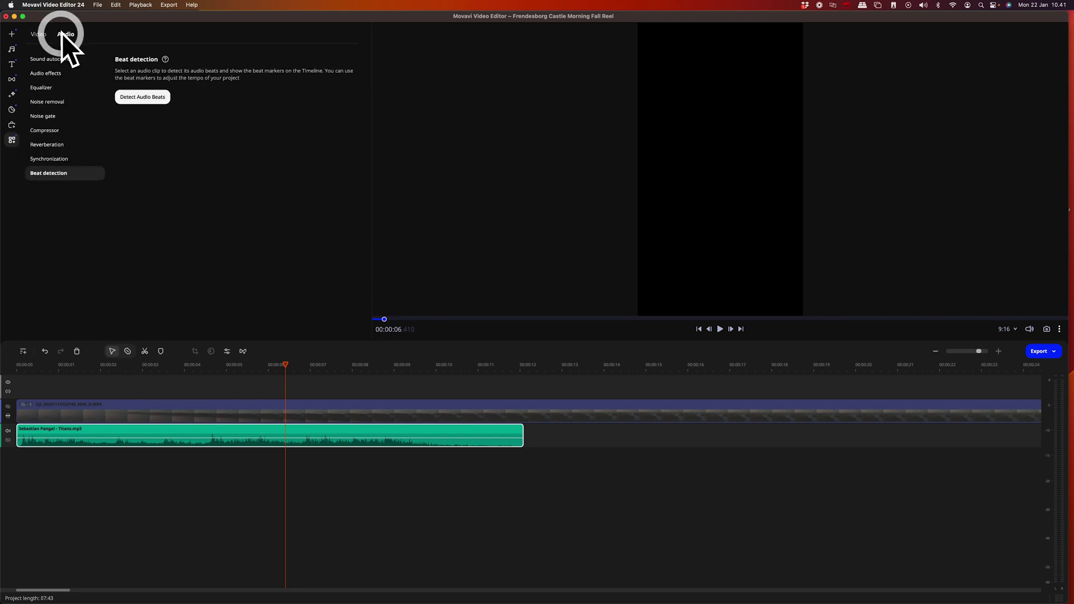
left_click(141, 97)
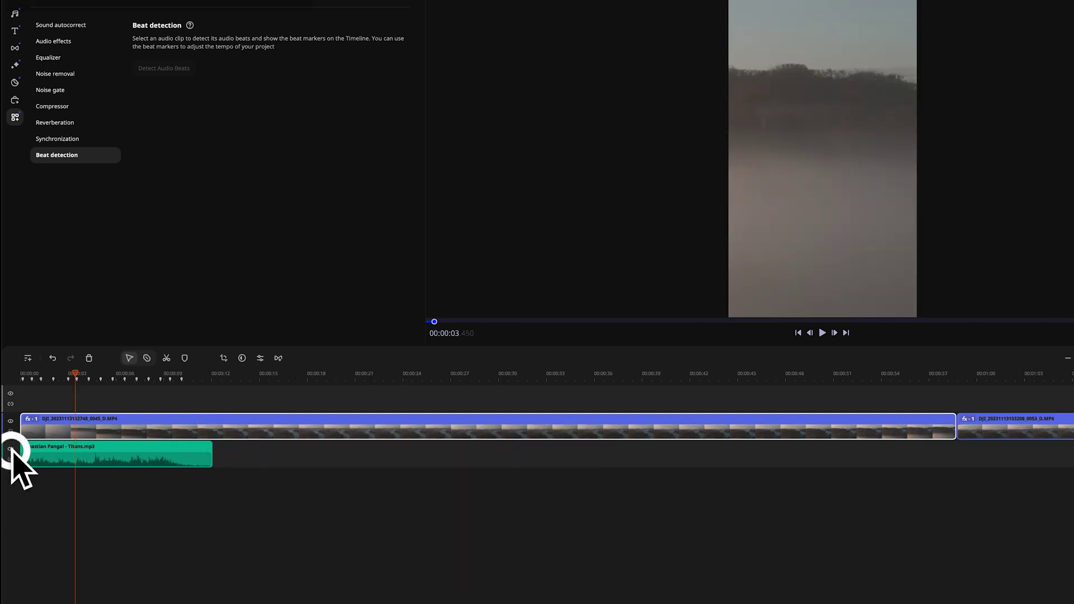
- Undo the music track mute and set the playhead near 15 seconds
left_click(10, 448)
key("super+z")
key("super+z")
key("super+z")
left_click_drag(351, 374, 267, 373)
left_click(8, 415)
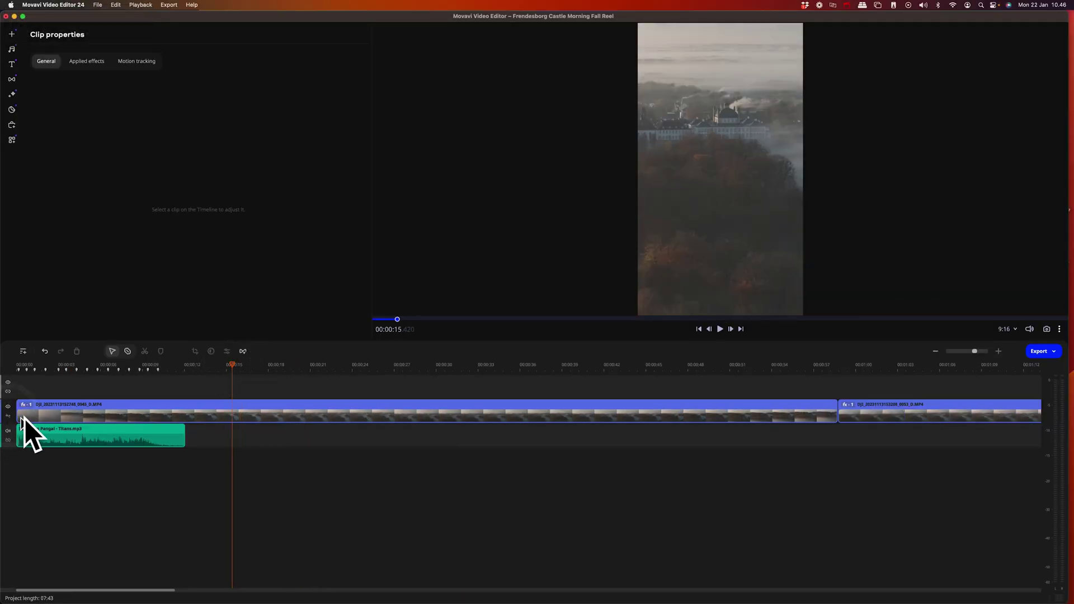
left_click(233, 364)
- Blade the first drone clip at 00:00:10.200 and 00:00:17.640, then select the following clip
left_click(126, 351)
left_click(158, 411)
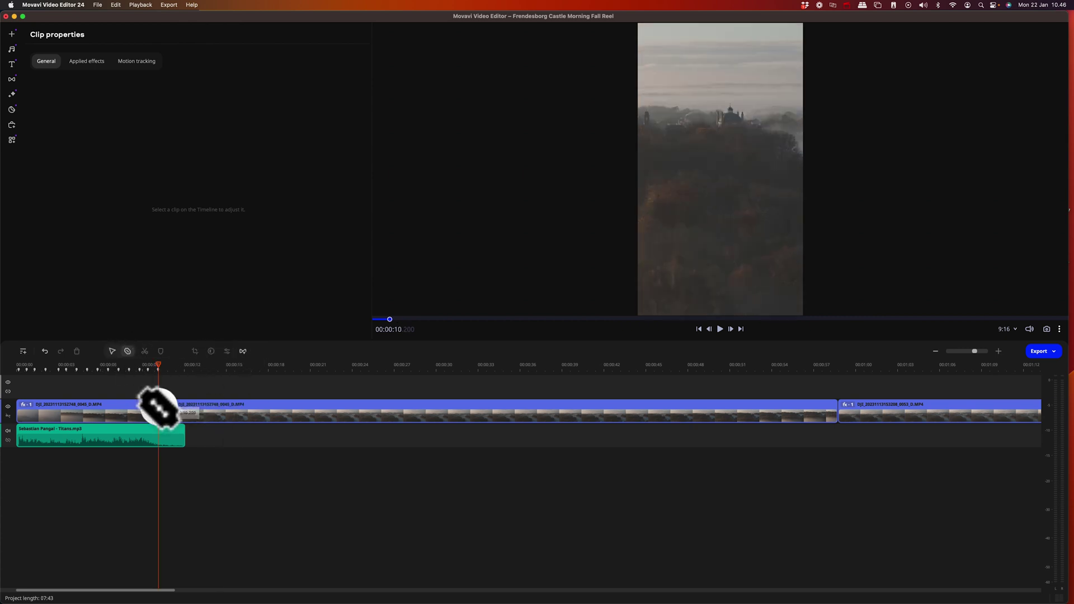
left_click(263, 413)
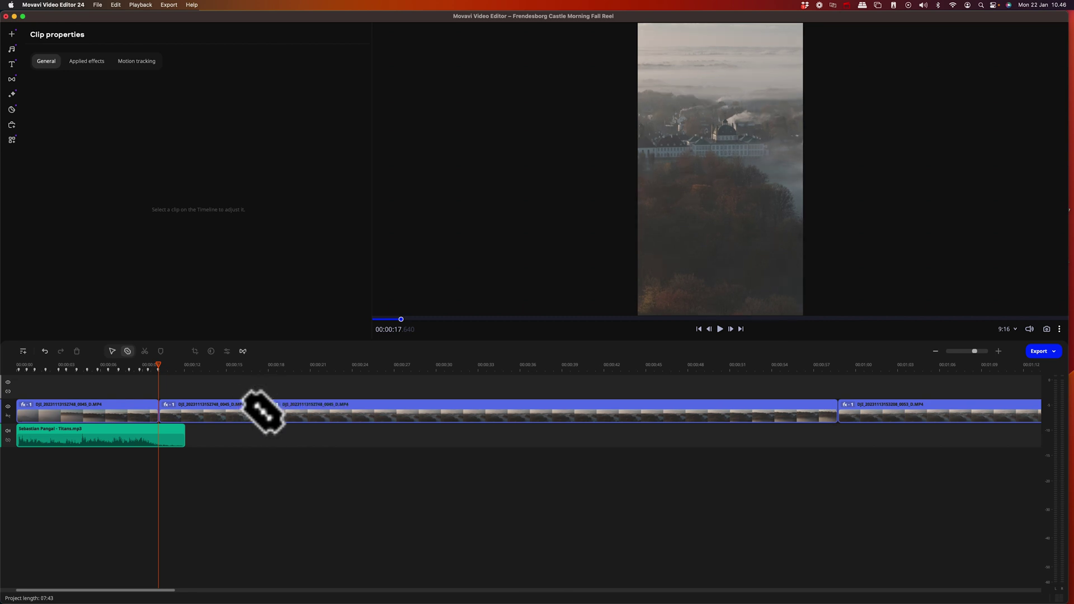
left_click(277, 409)
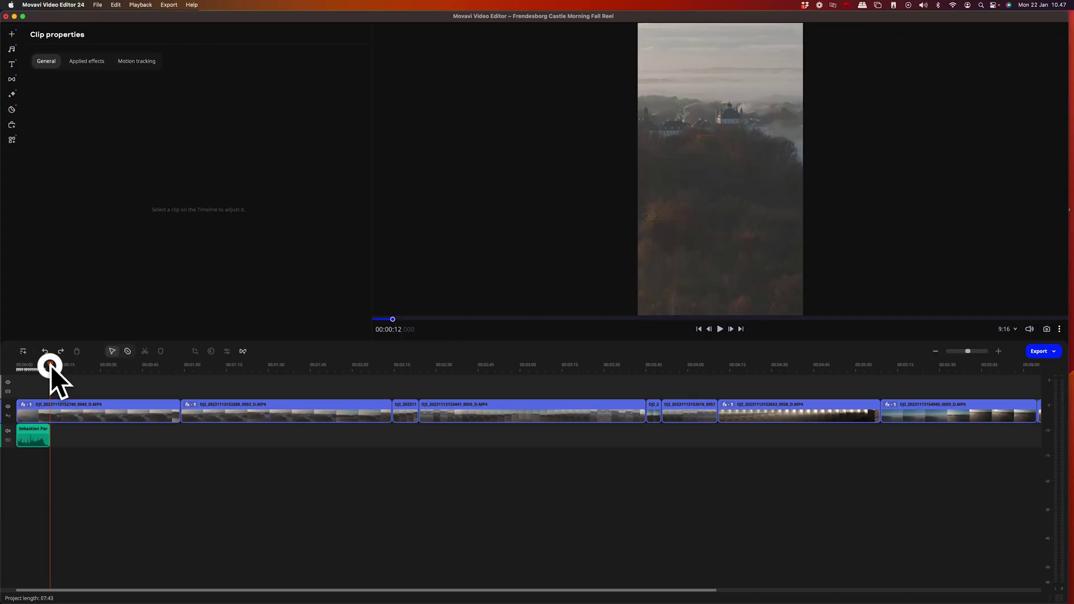
- Blade the first clip at 13.2 seconds and ripple-cut the later part with ⌘X
left_click(52, 366)
left_click_drag(52, 366, 45, 367)
left_click(127, 351)
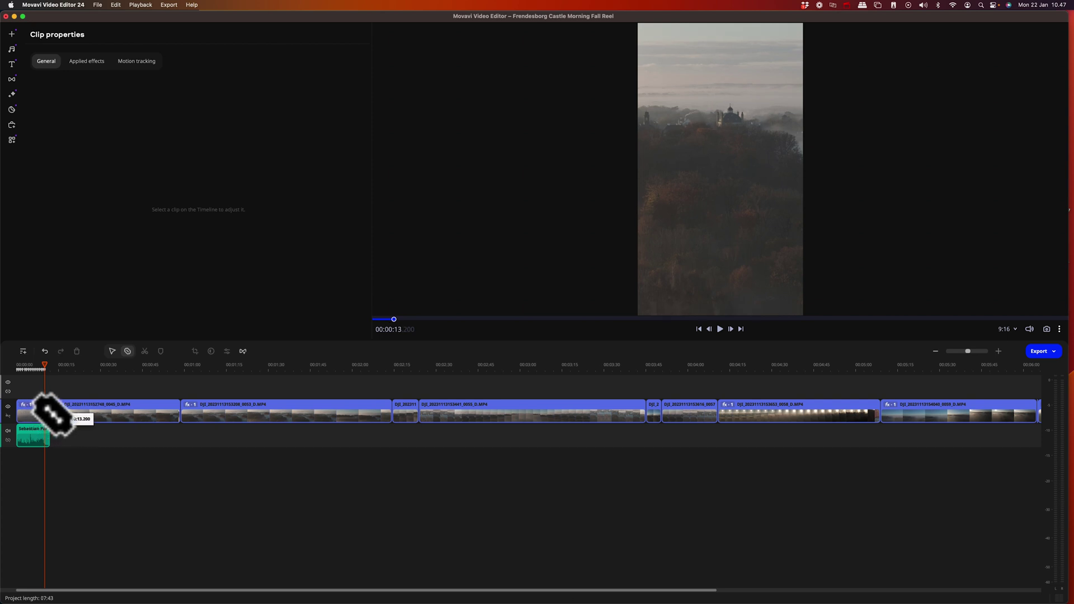
left_click(54, 412)
key("a")
left_click(75, 409)
key("super+x")
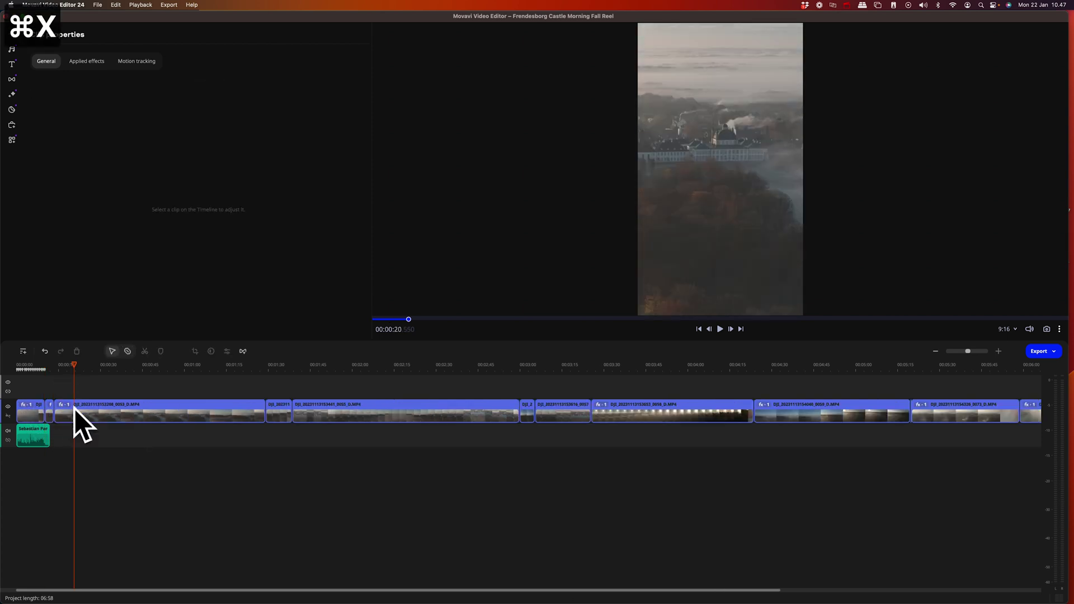
- Move the playhead from about 5.4 seconds to roughly one minute in
left_click(32, 410)
scroll(31, 410, "right", 5)
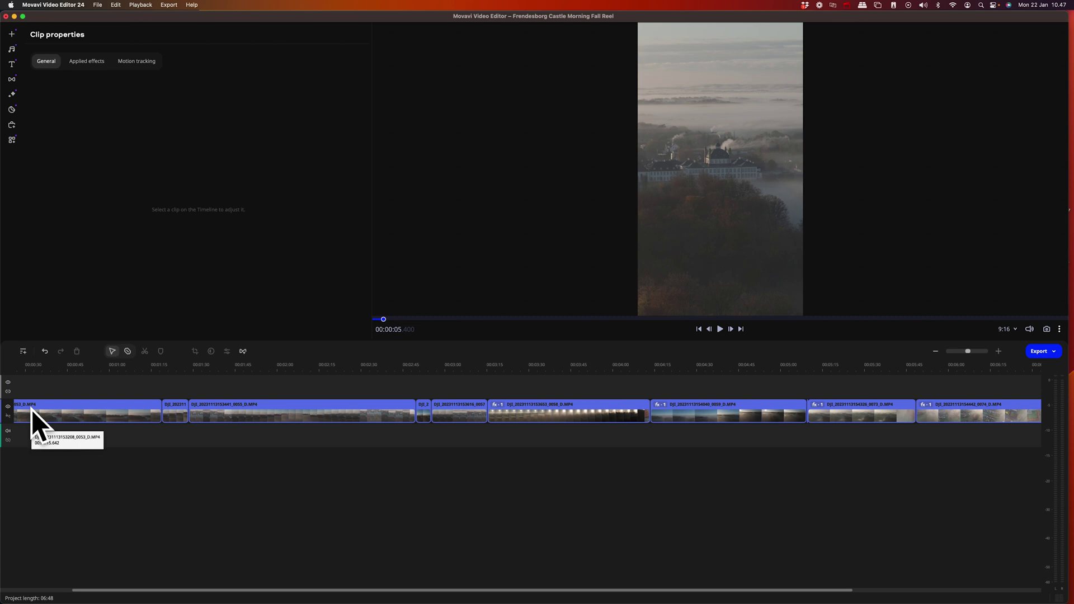
scroll(126, 436, "left", 3)
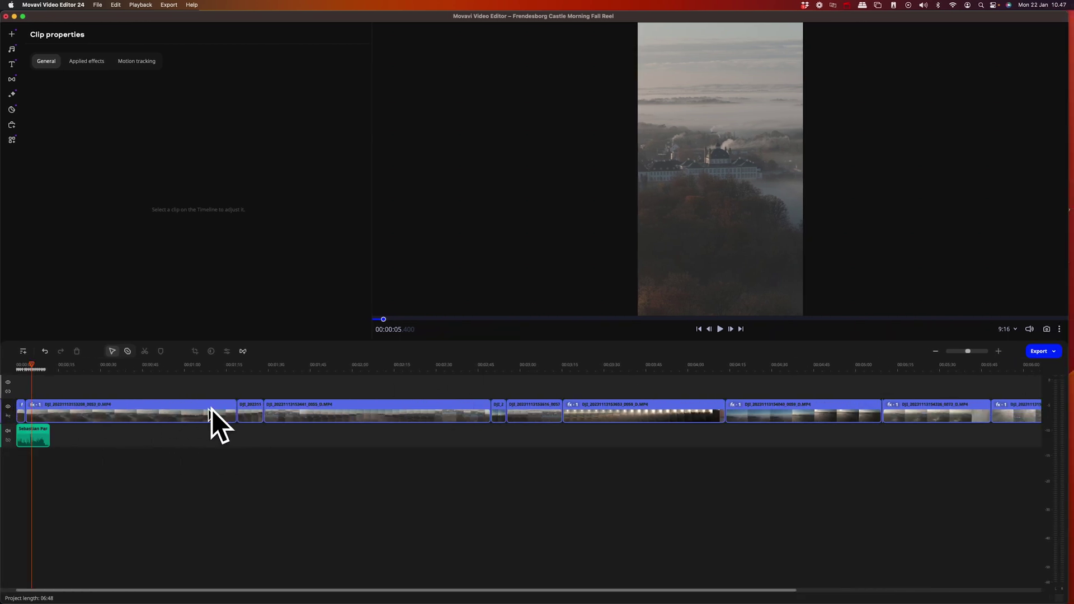
left_click_drag(34, 365, 297, 377)
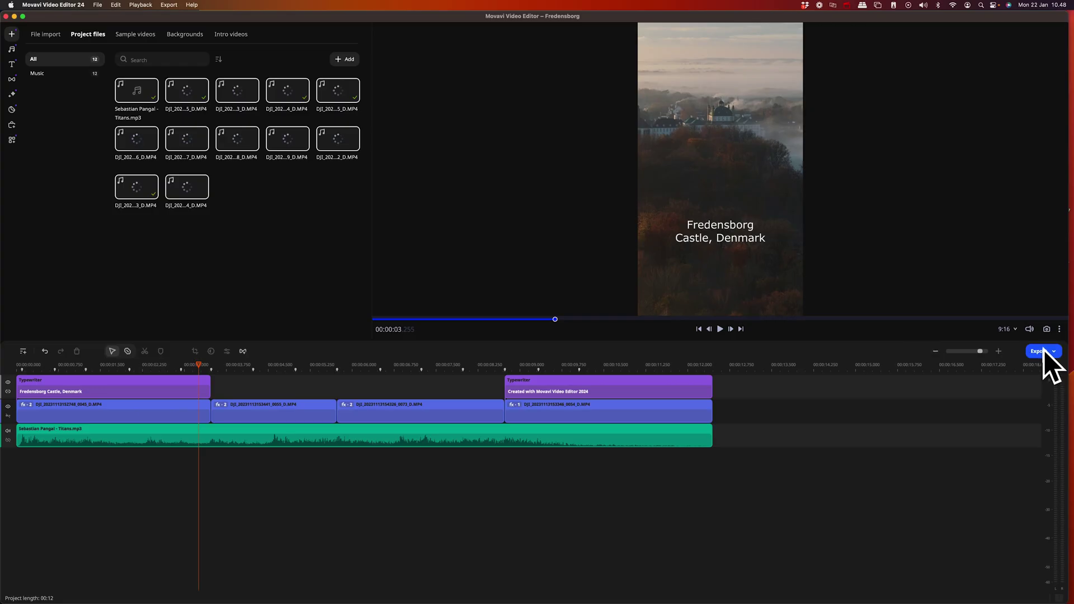
- Export with H.264 at 1080×1920 in high quality, titled Fredensborg, and start saving
left_click(1042, 358)
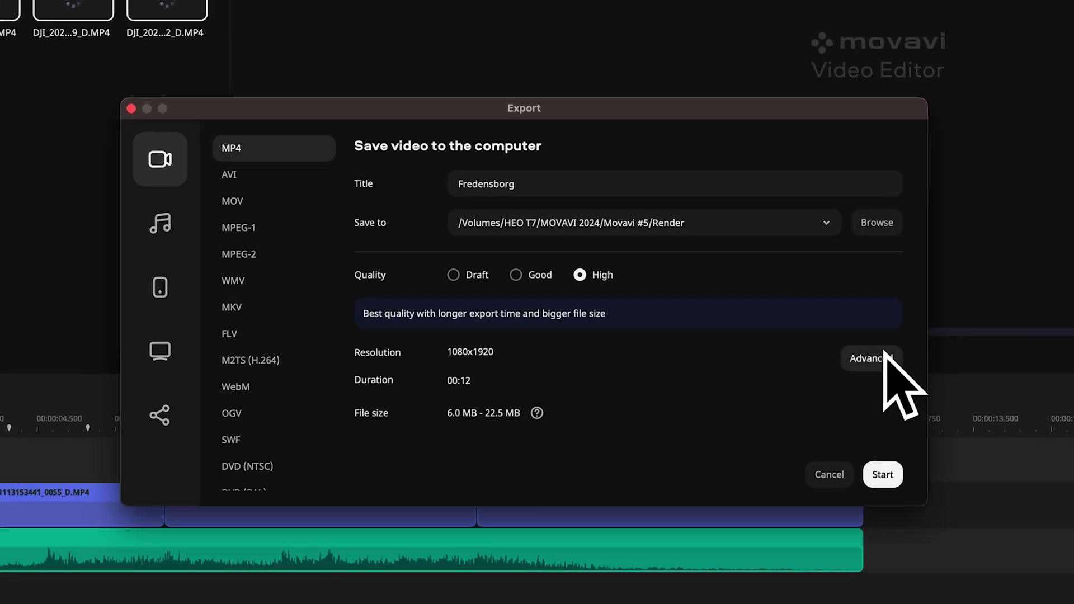
left_click(814, 344)
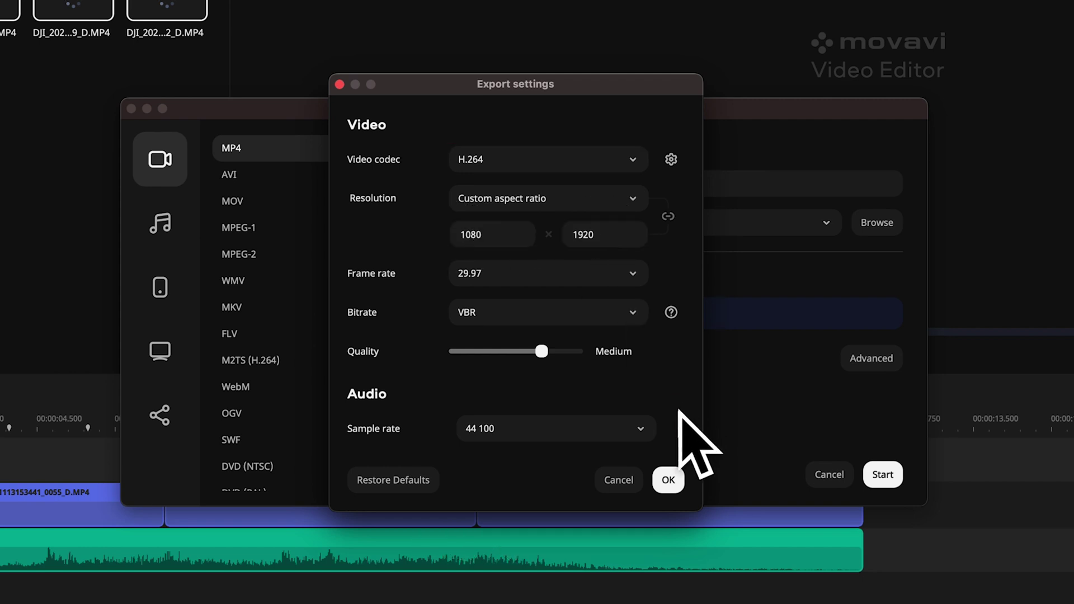
left_click(669, 480)
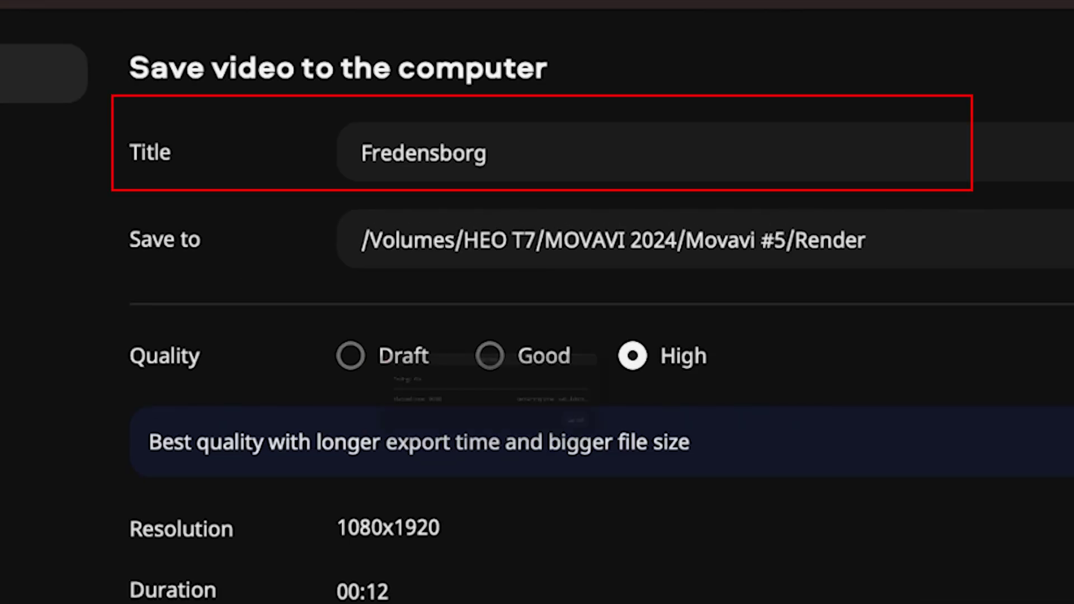
left_click(721, 395)
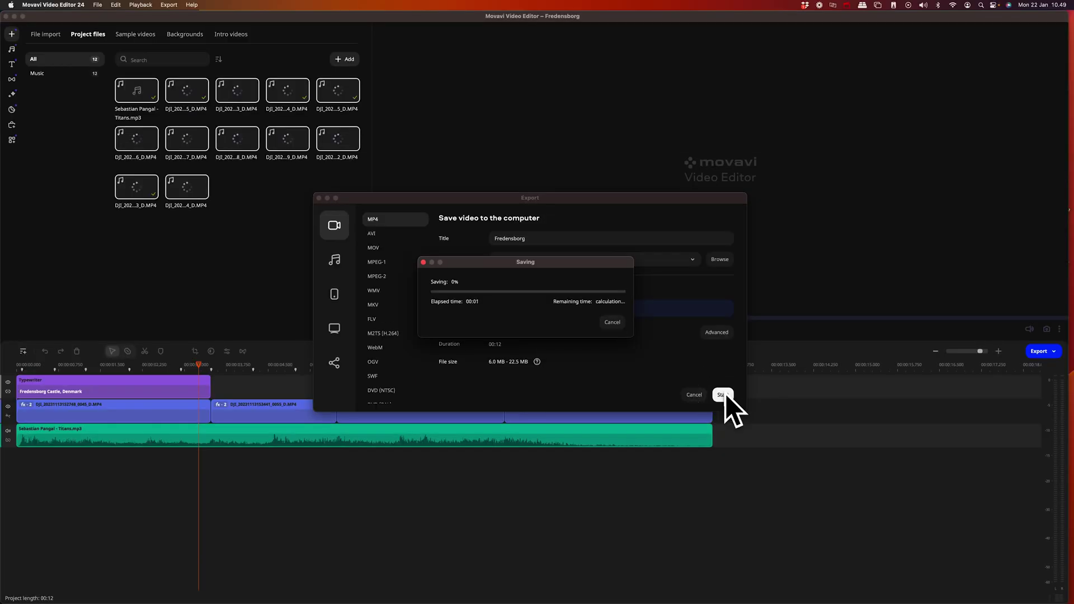